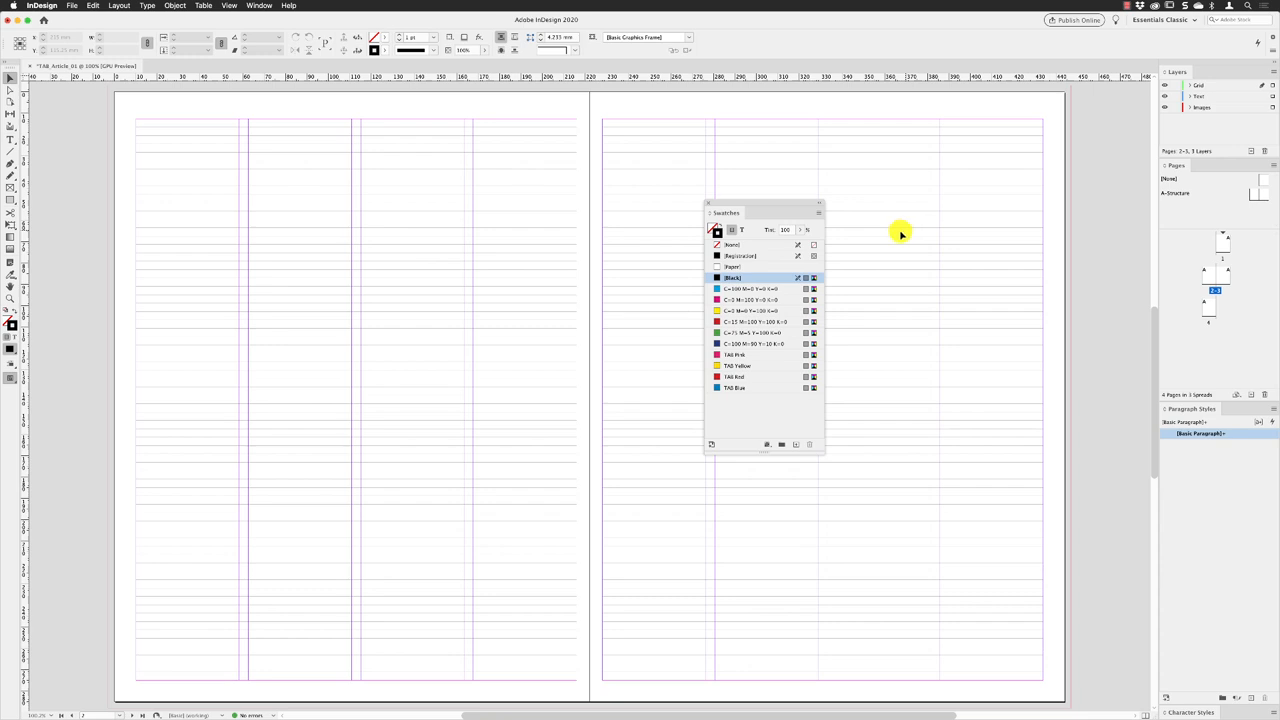
# - Go to the pages 2-3 spread and choose the Rectangle Tool
pyautogui.click(1213, 293)
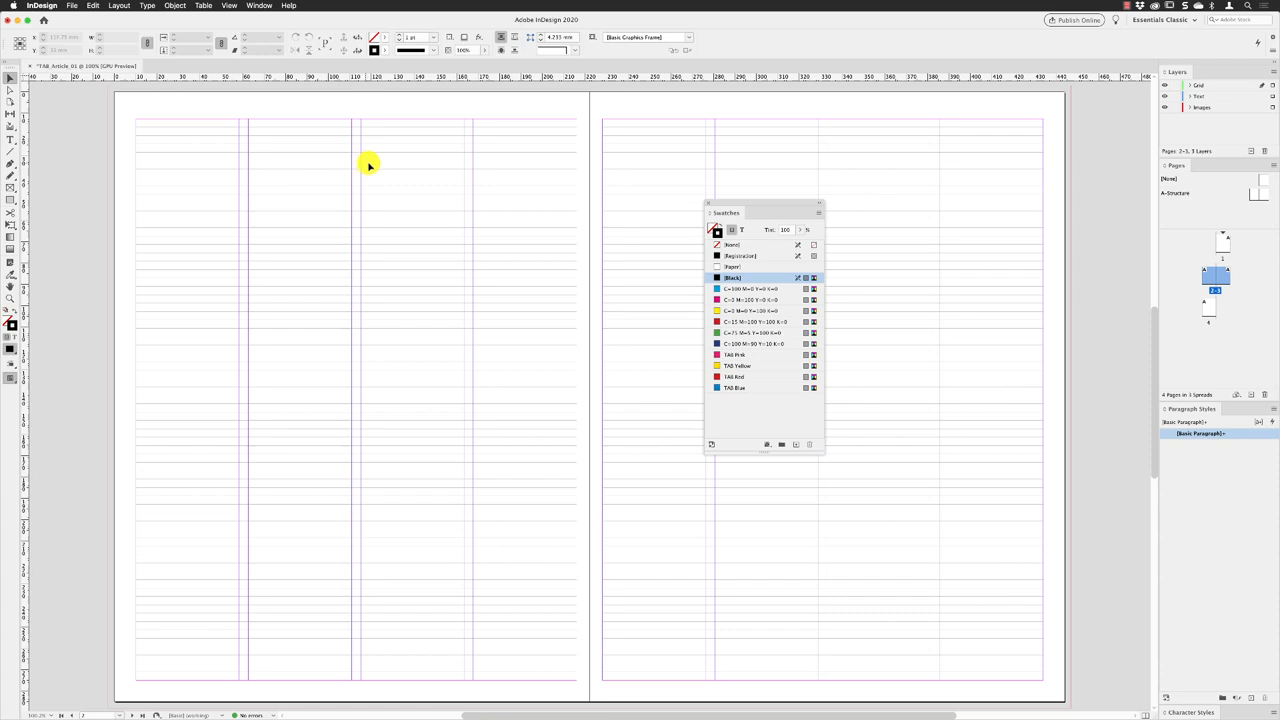
pyautogui.click(10, 203)
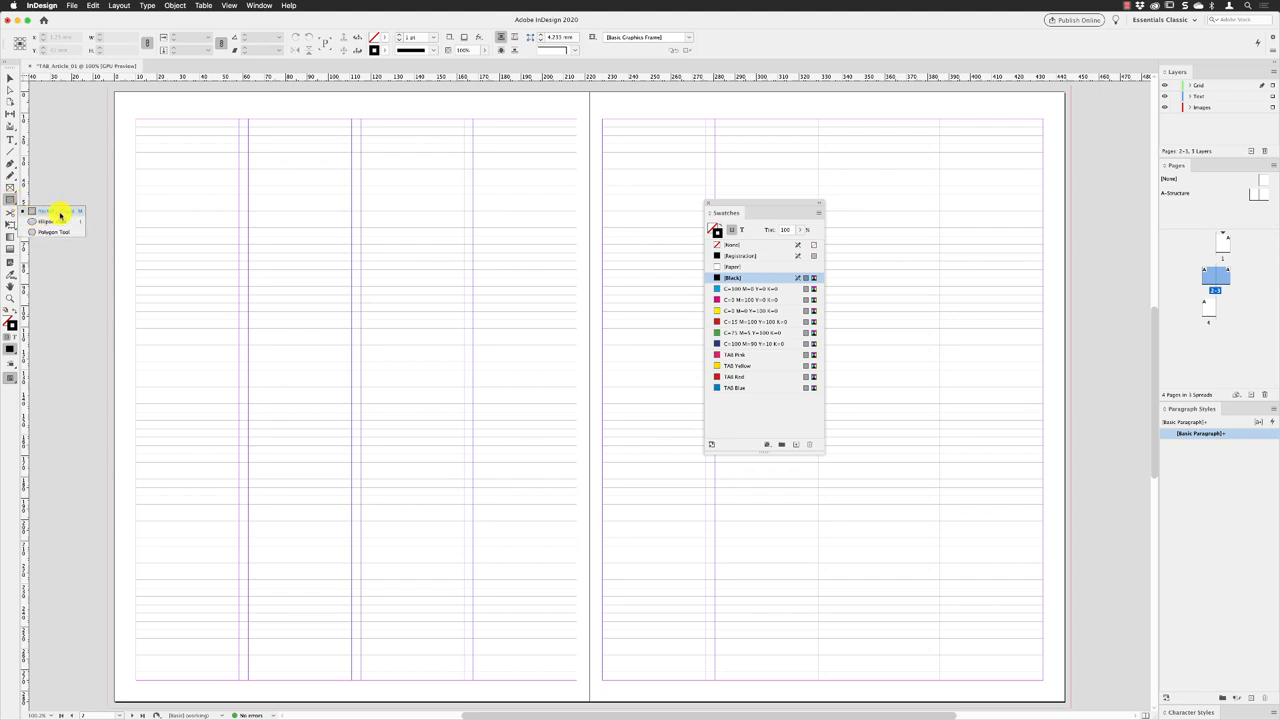
pyautogui.click(60, 213)
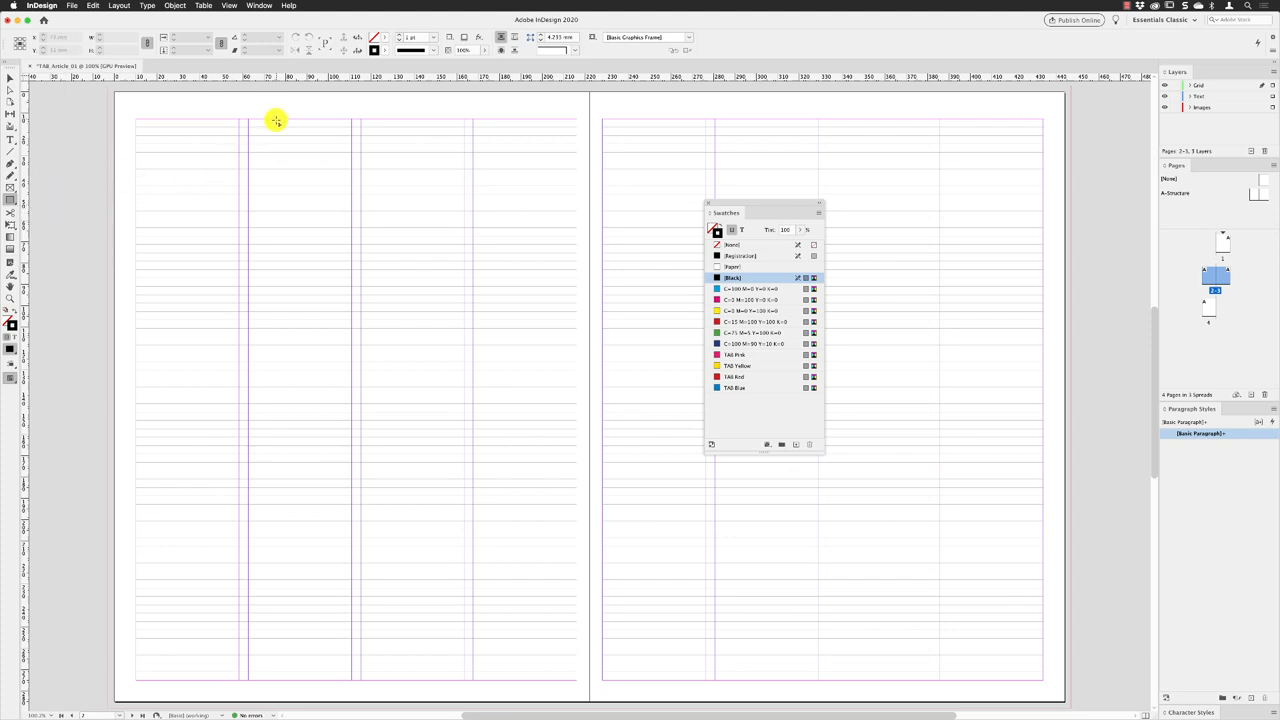
# - Set fill to TAB Blue, stroke to [None], and target the Images layer
pyautogui.click(386, 38)
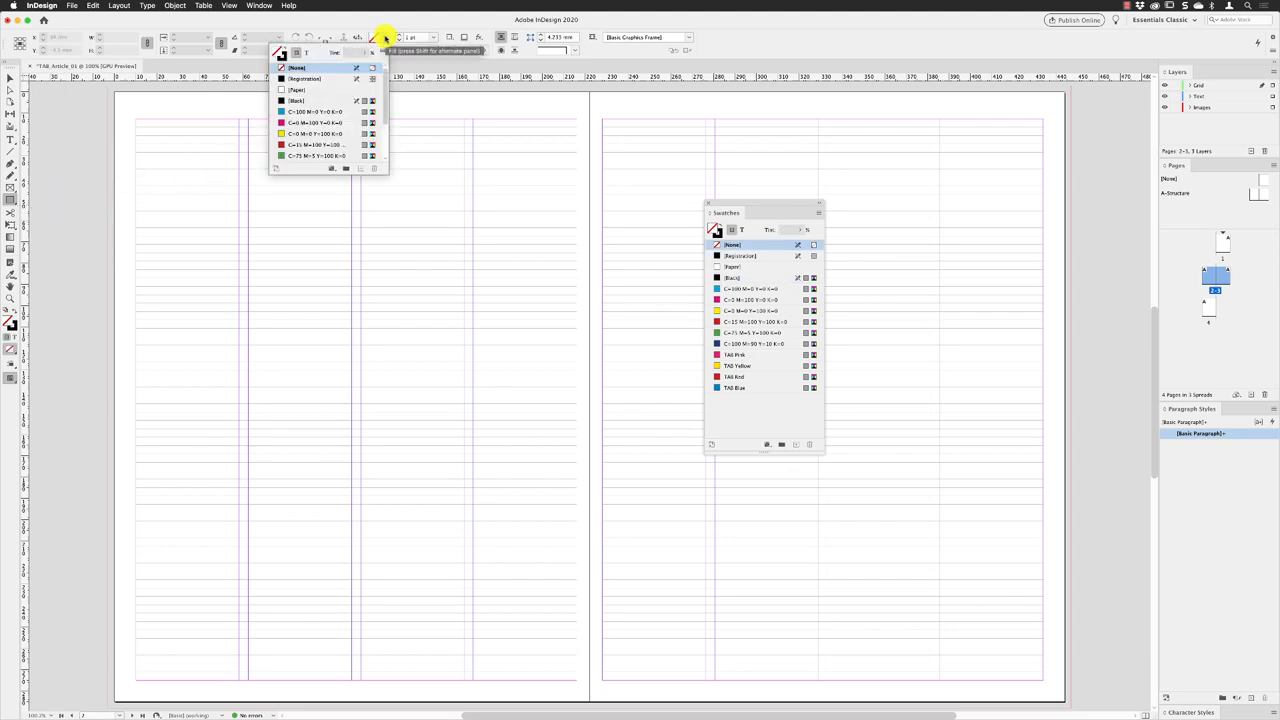
pyautogui.scroll(-5, 380, 110)
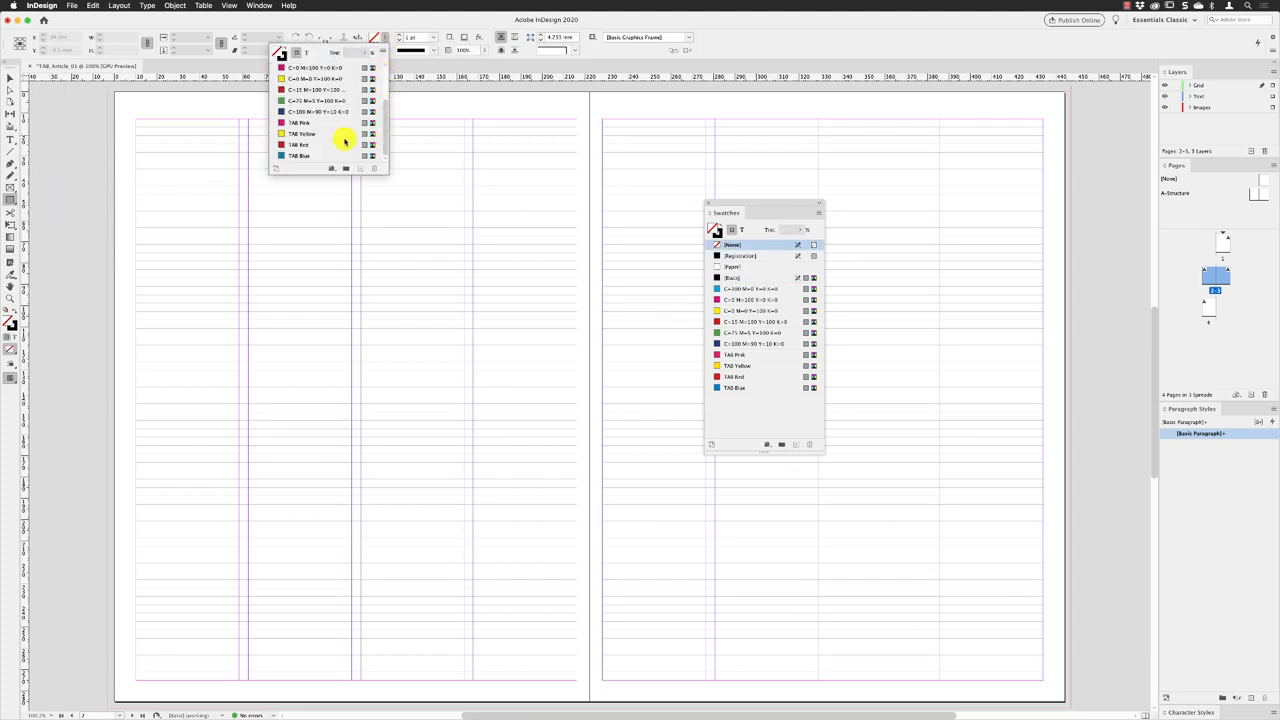
pyautogui.click(295, 156)
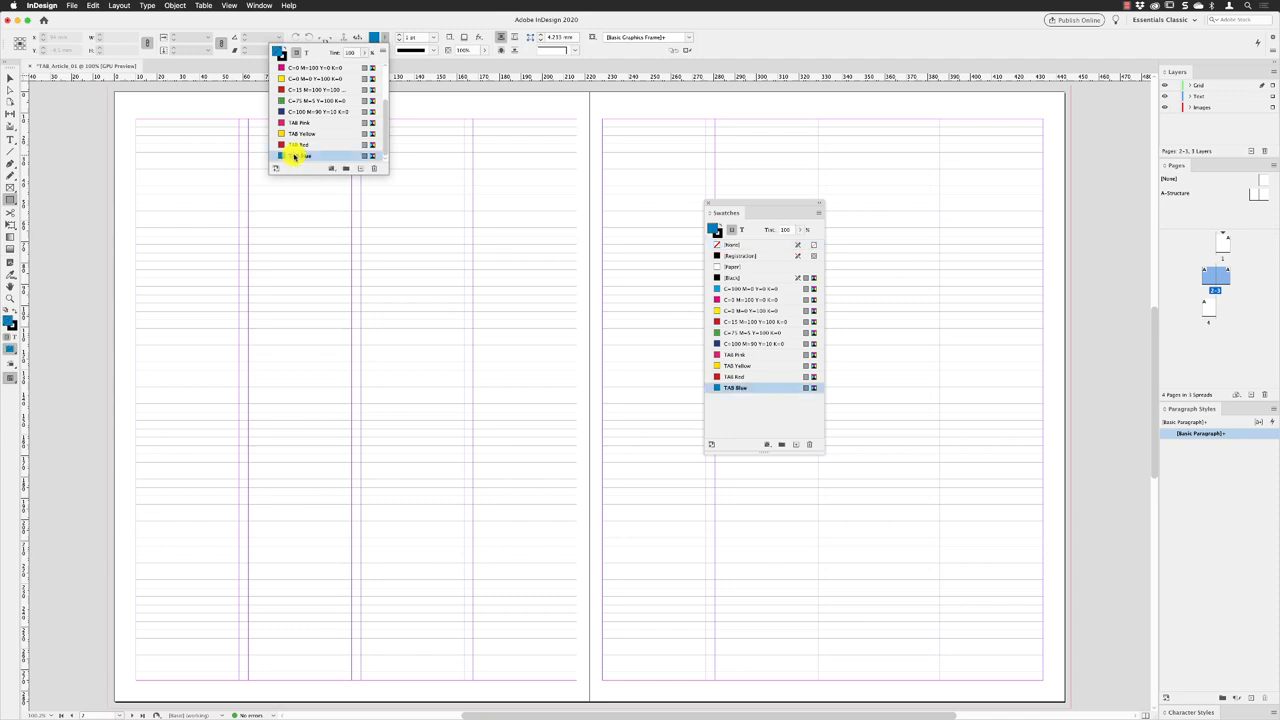
pyautogui.click(375, 48)
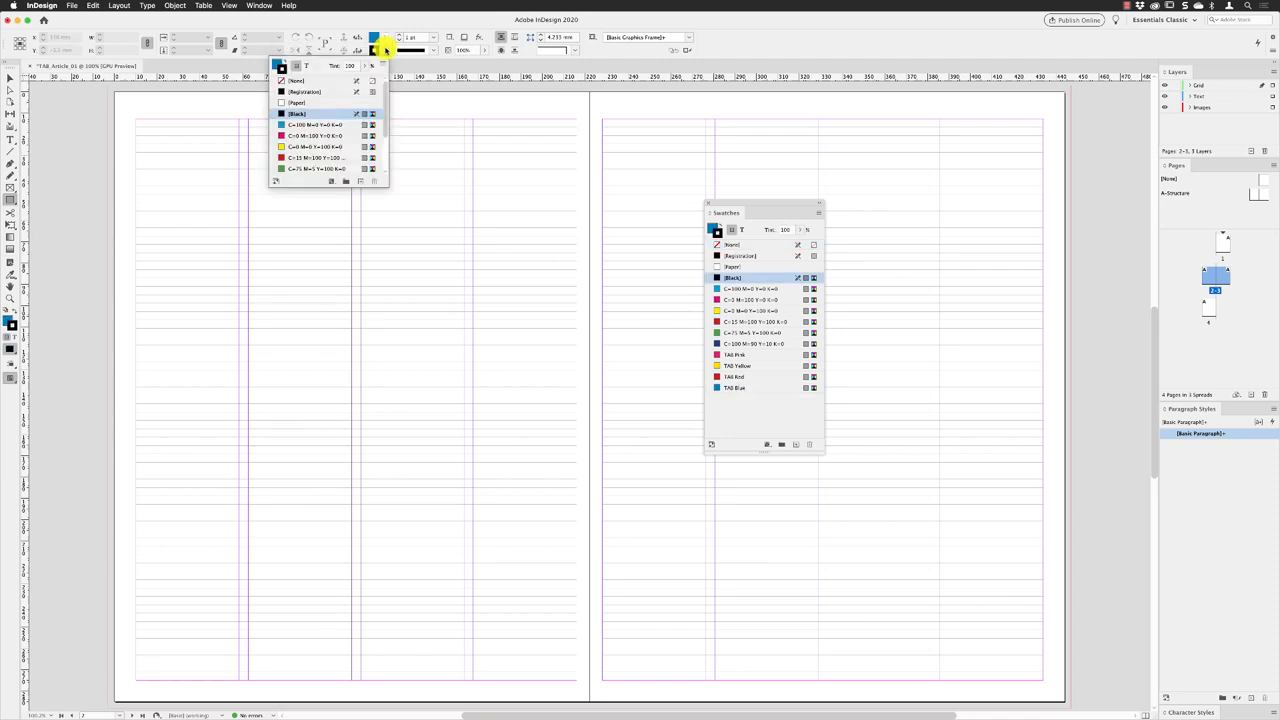
pyautogui.click(305, 82)
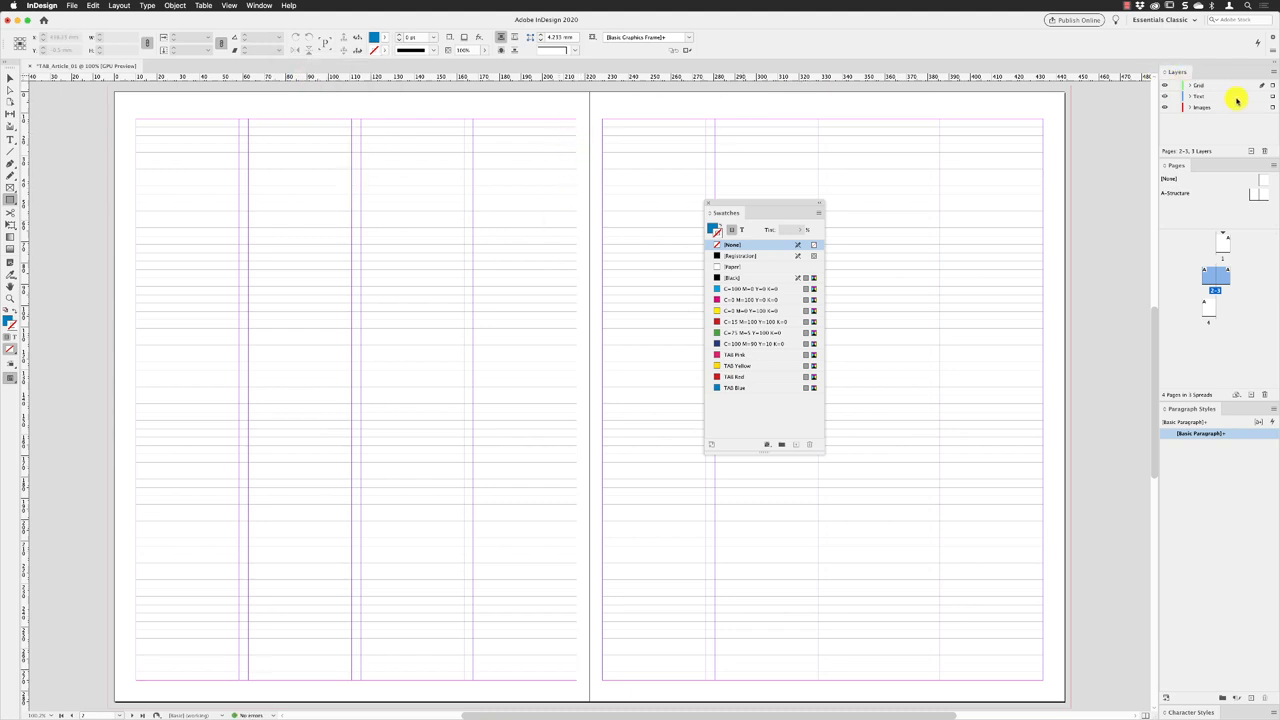
pyautogui.click(1205, 108)
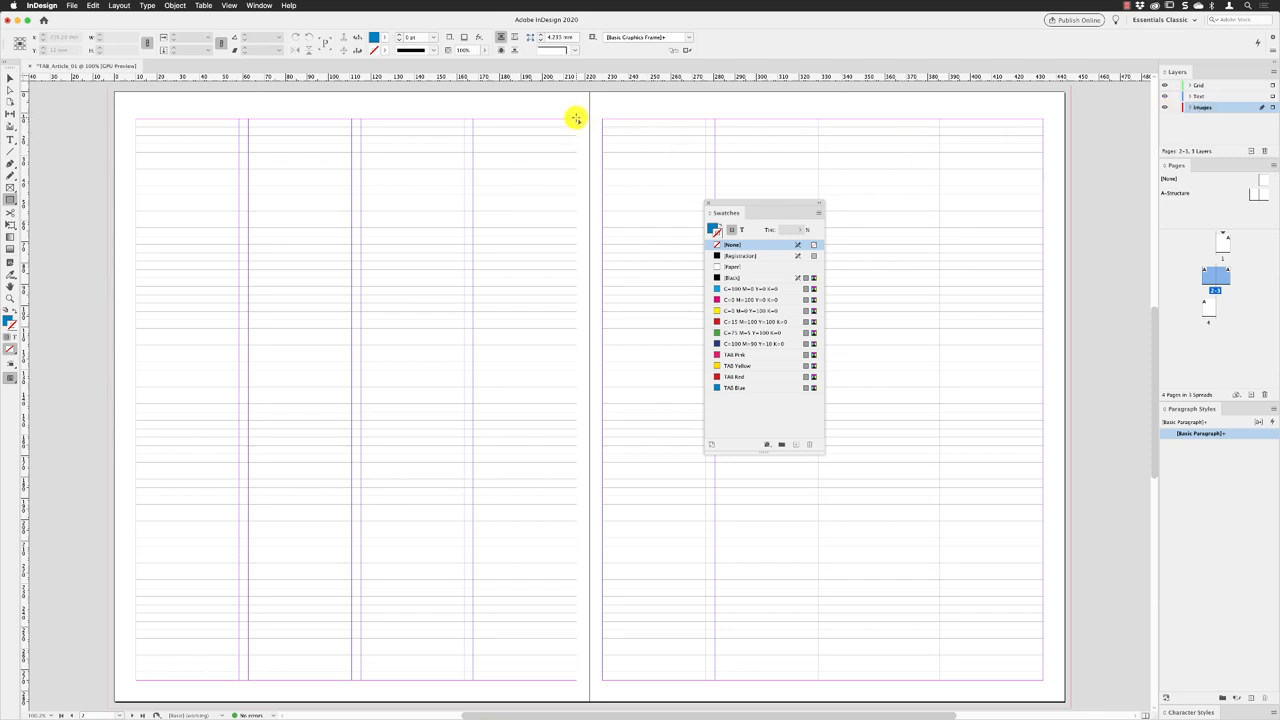
# - Draw a blue block across the left page top, stretched from outer bleed to spine and made taller
pyautogui.moveTo(577, 119)
pyautogui.mouseDown()
pyautogui.moveTo(372, 240)
pyautogui.moveTo(135, 252)
pyautogui.mouseUp()
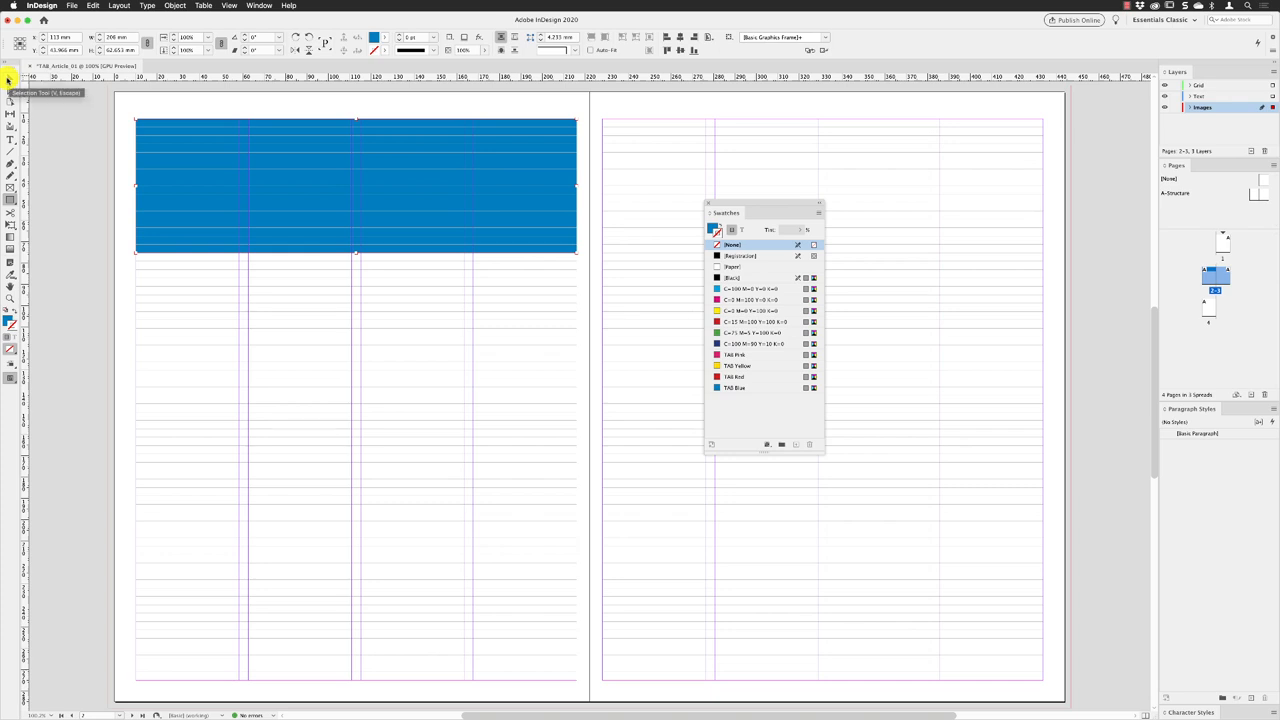
pyautogui.click(7, 80)
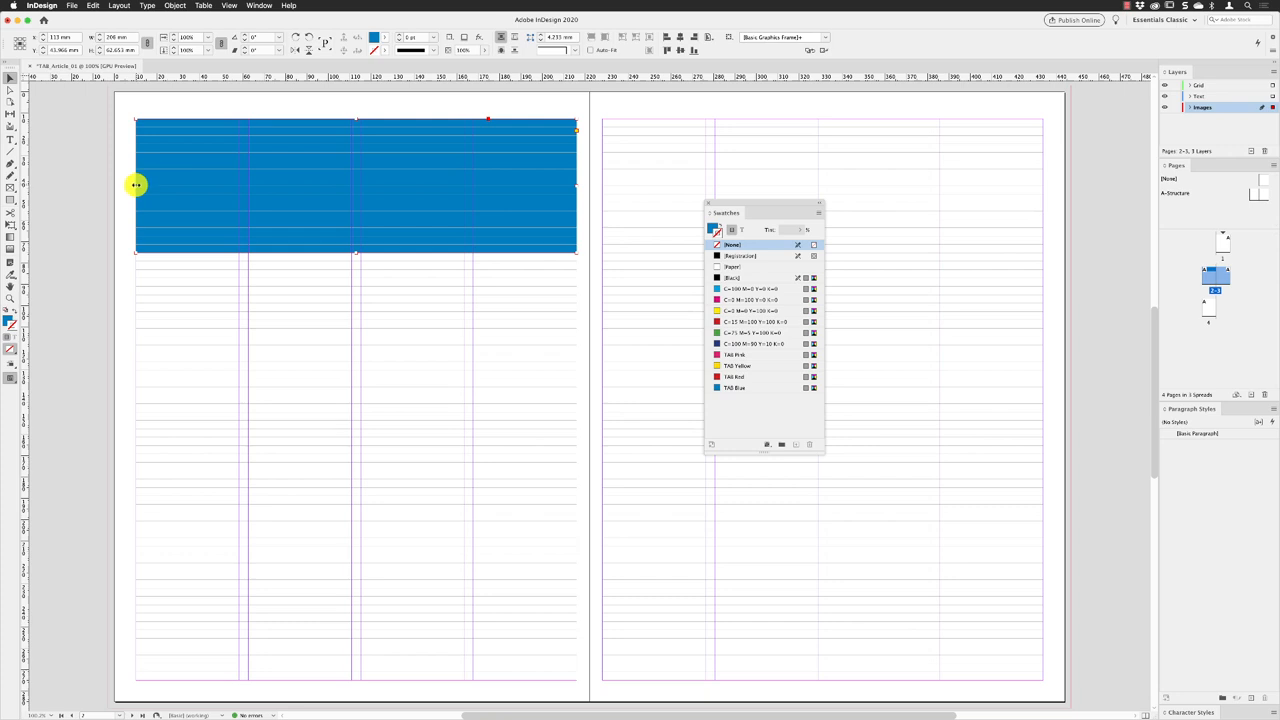
pyautogui.moveTo(136, 184); pyautogui.dragTo(108, 186)
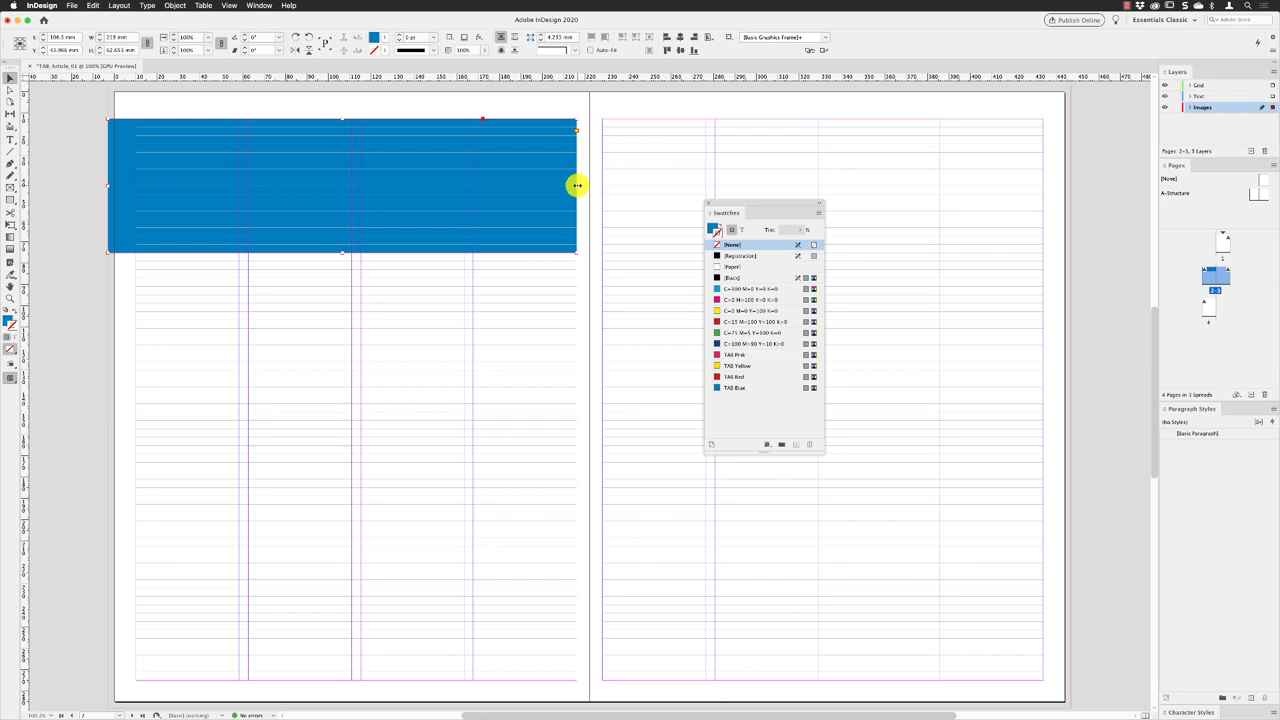
pyautogui.moveTo(577, 186); pyautogui.dragTo(589, 186)
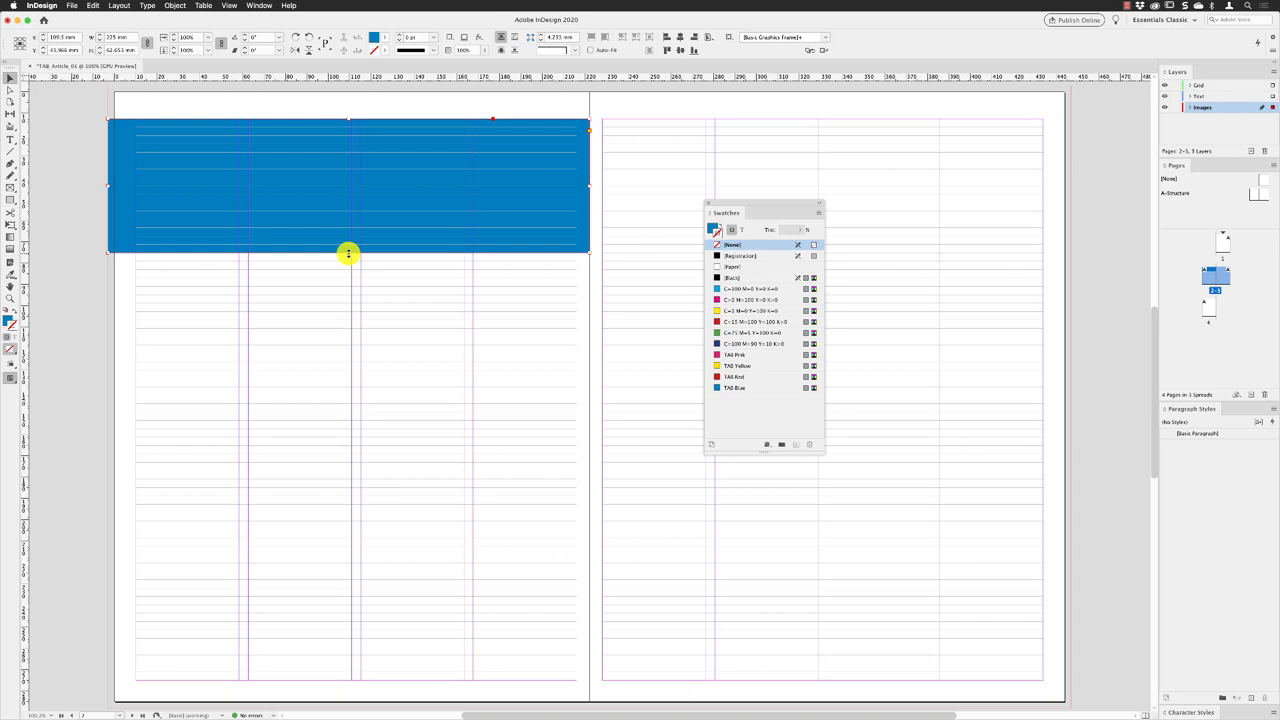
pyautogui.moveTo(348, 253); pyautogui.dragTo(348, 287)
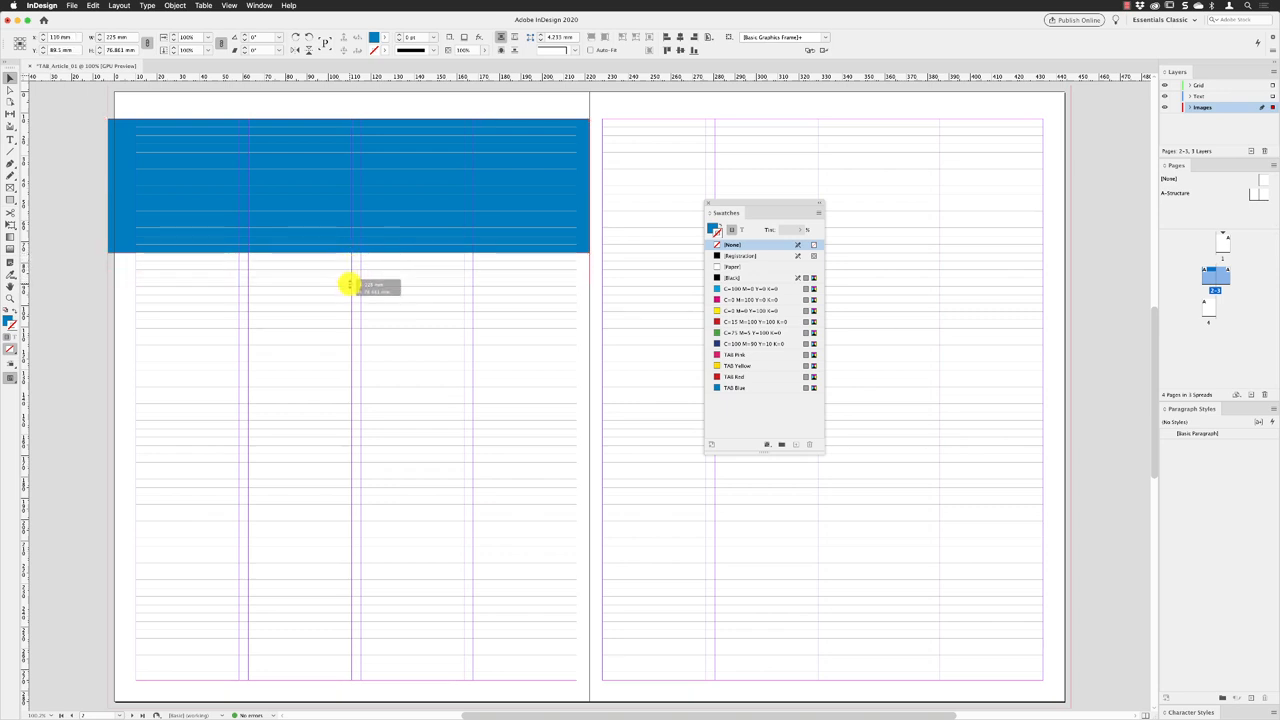
pyautogui.moveTo(348, 287); pyautogui.dragTo(349, 303)
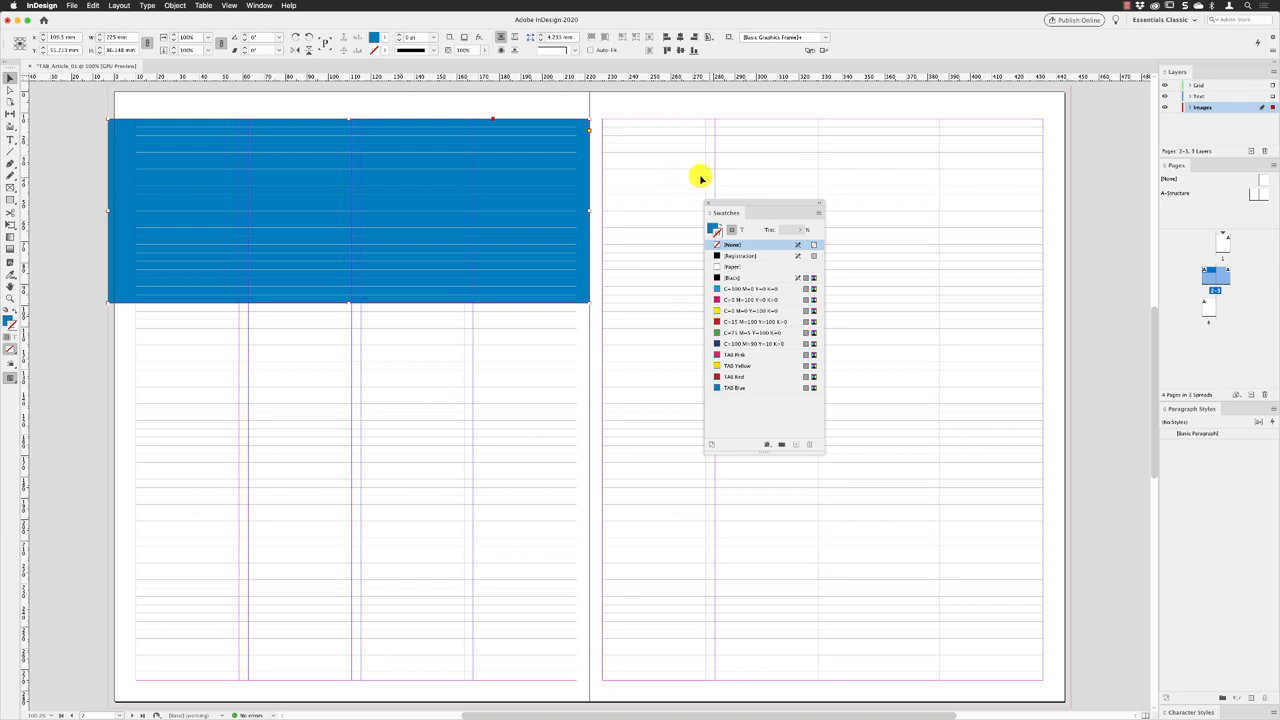
# - Move the Swatches panel aside and Alt-drag a copy of the block onto the right page
pyautogui.moveTo(731, 210); pyautogui.dragTo(395, 334)
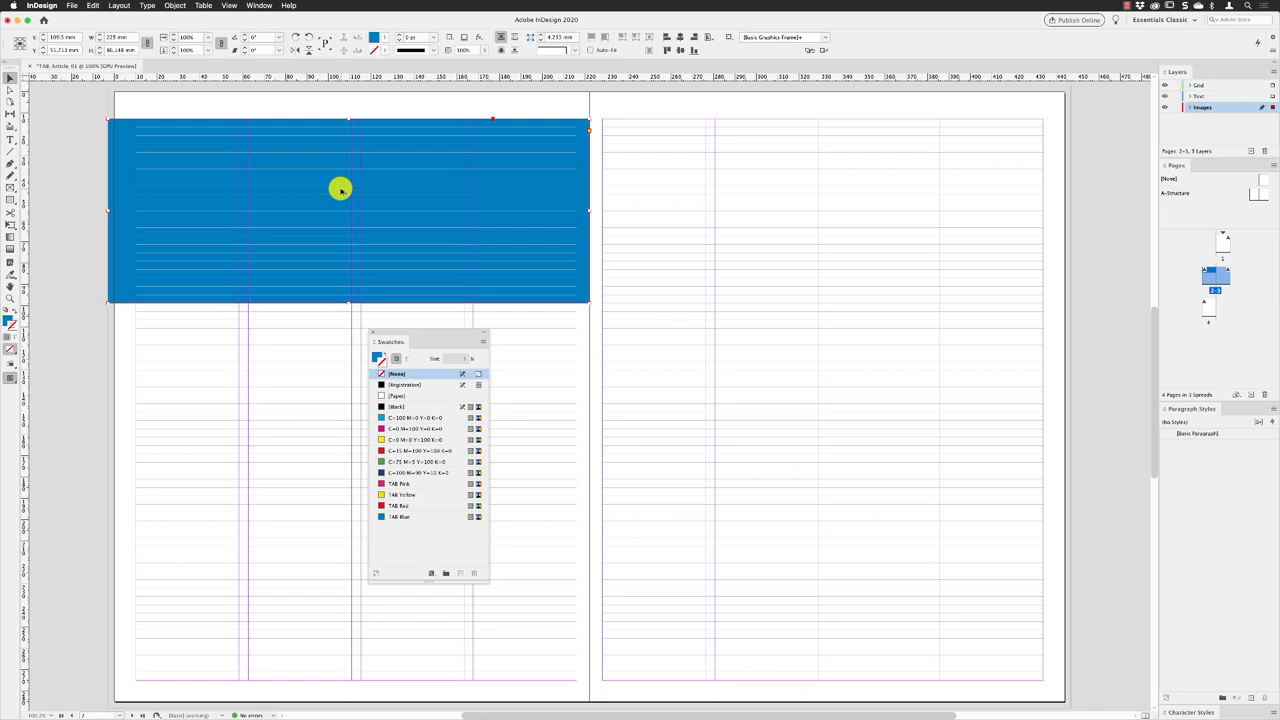
pyautogui.moveTo(340, 189); pyautogui.dragTo(862, 190)
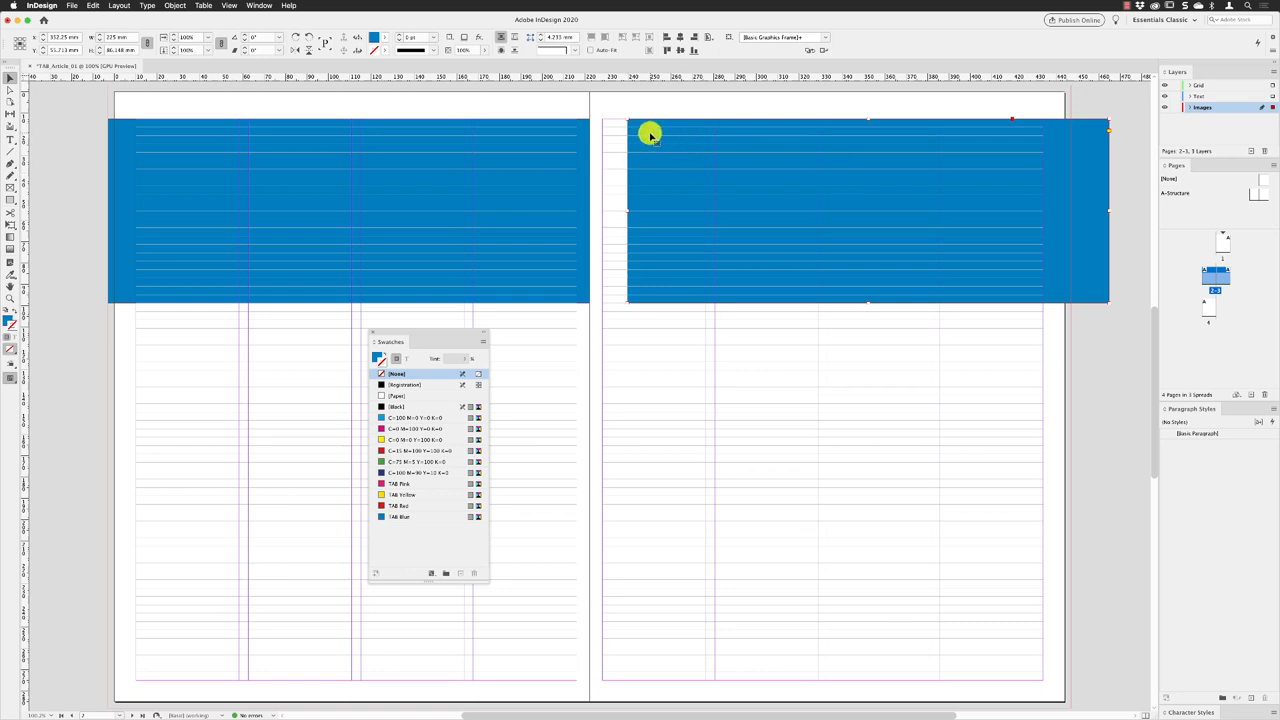
# - Fit the copy from spine to right page edge and shorten it below the left block's height
pyautogui.moveTo(650, 135); pyautogui.dragTo(625, 137)
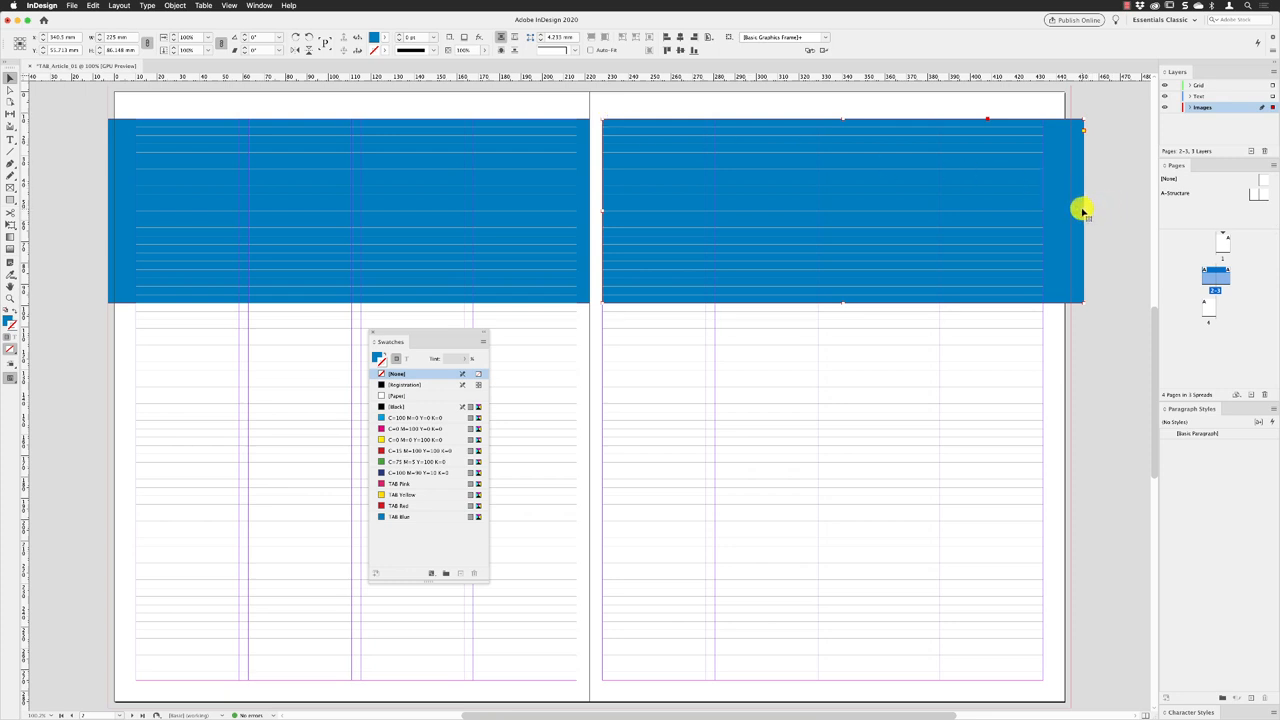
pyautogui.moveTo(1081, 209); pyautogui.dragTo(1043, 209)
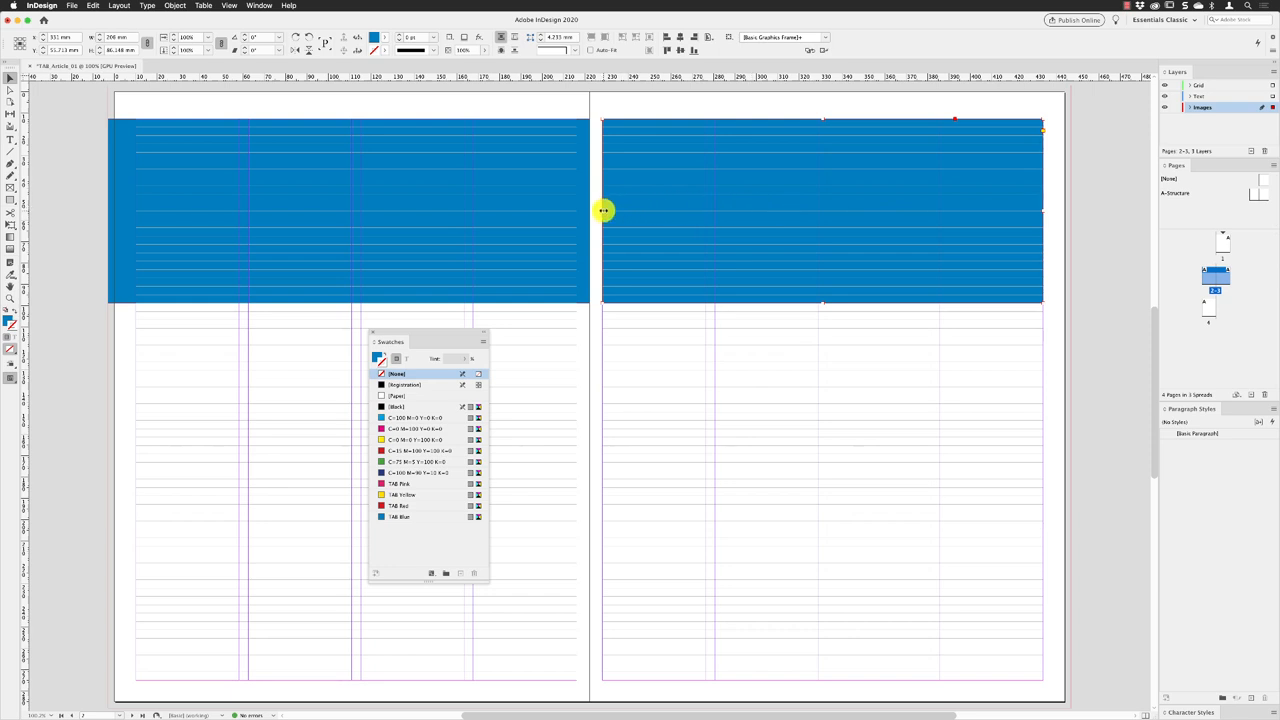
pyautogui.moveTo(604, 210); pyautogui.dragTo(589, 208)
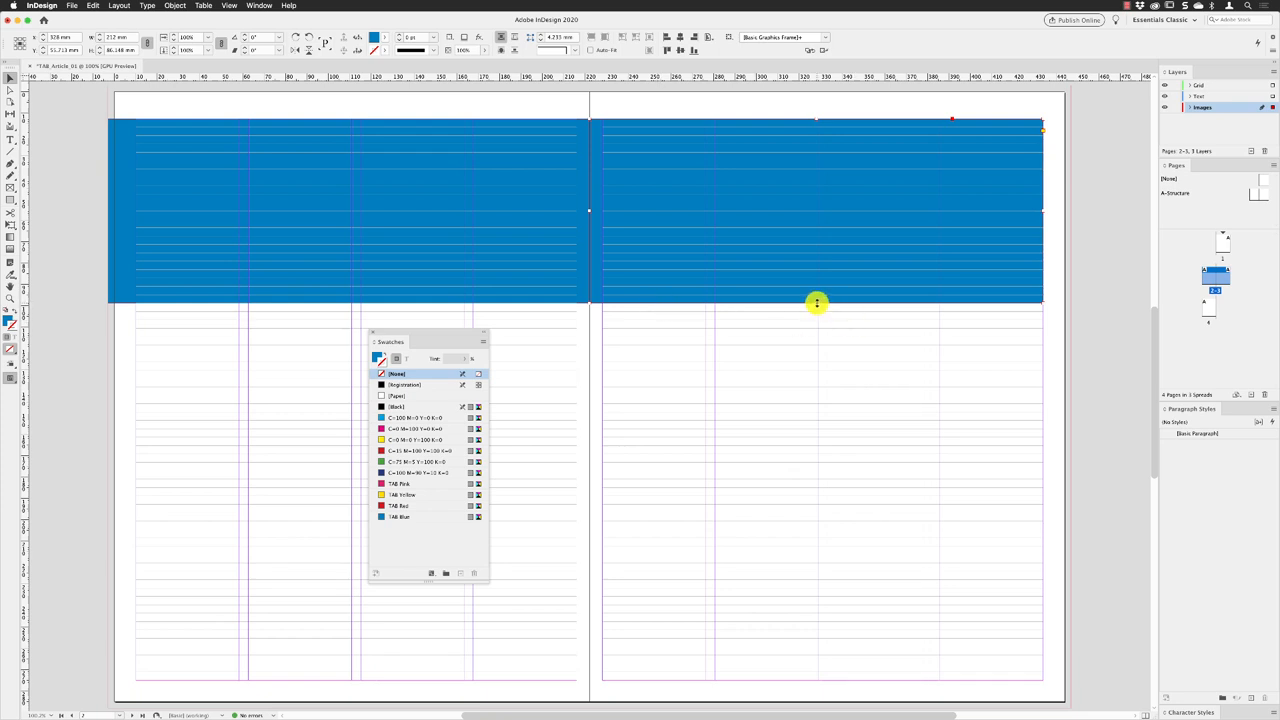
pyautogui.moveTo(817, 302); pyautogui.dragTo(813, 261)
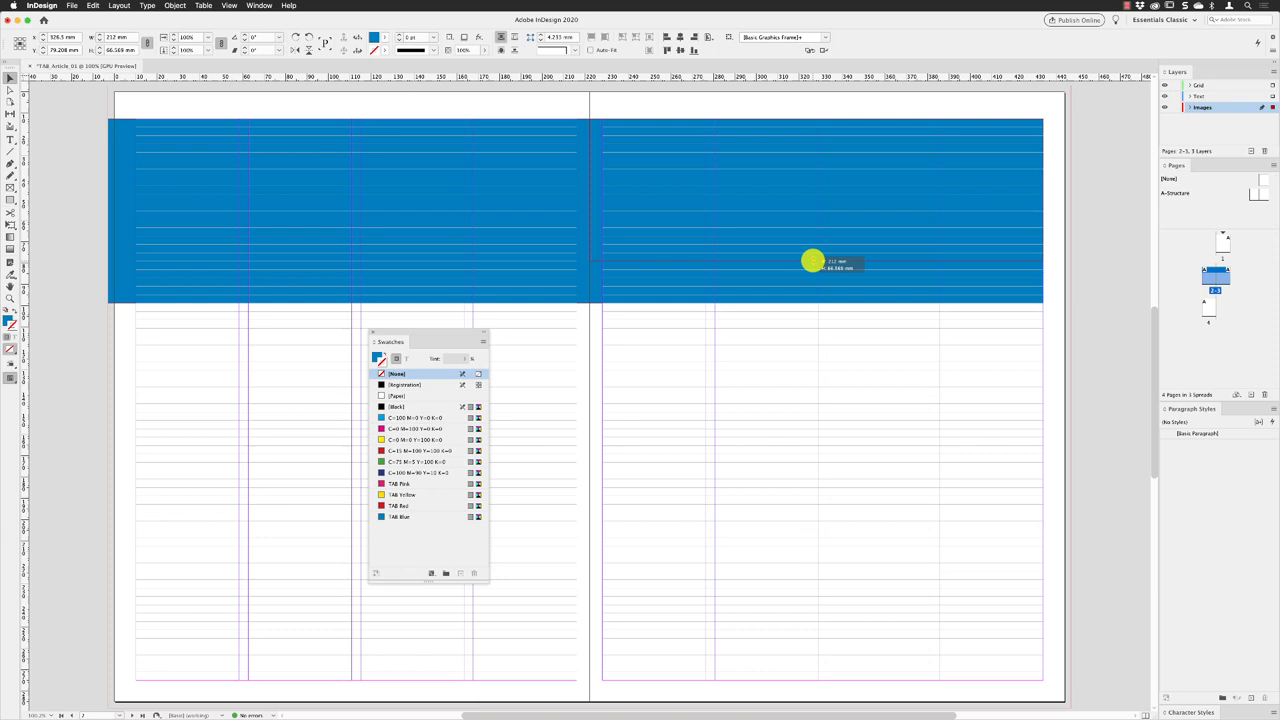
pyautogui.moveTo(813, 261); pyautogui.dragTo(813, 260)
pyautogui.click(700, 308)
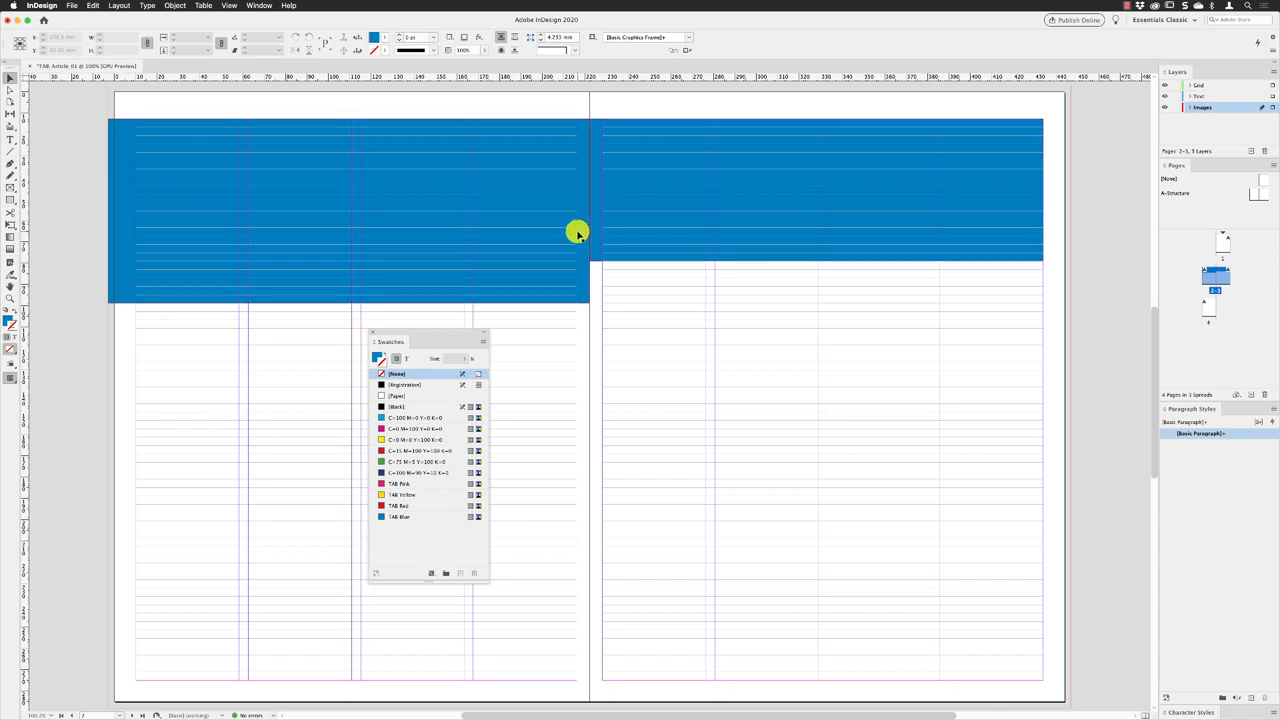
pyautogui.click(530, 198)
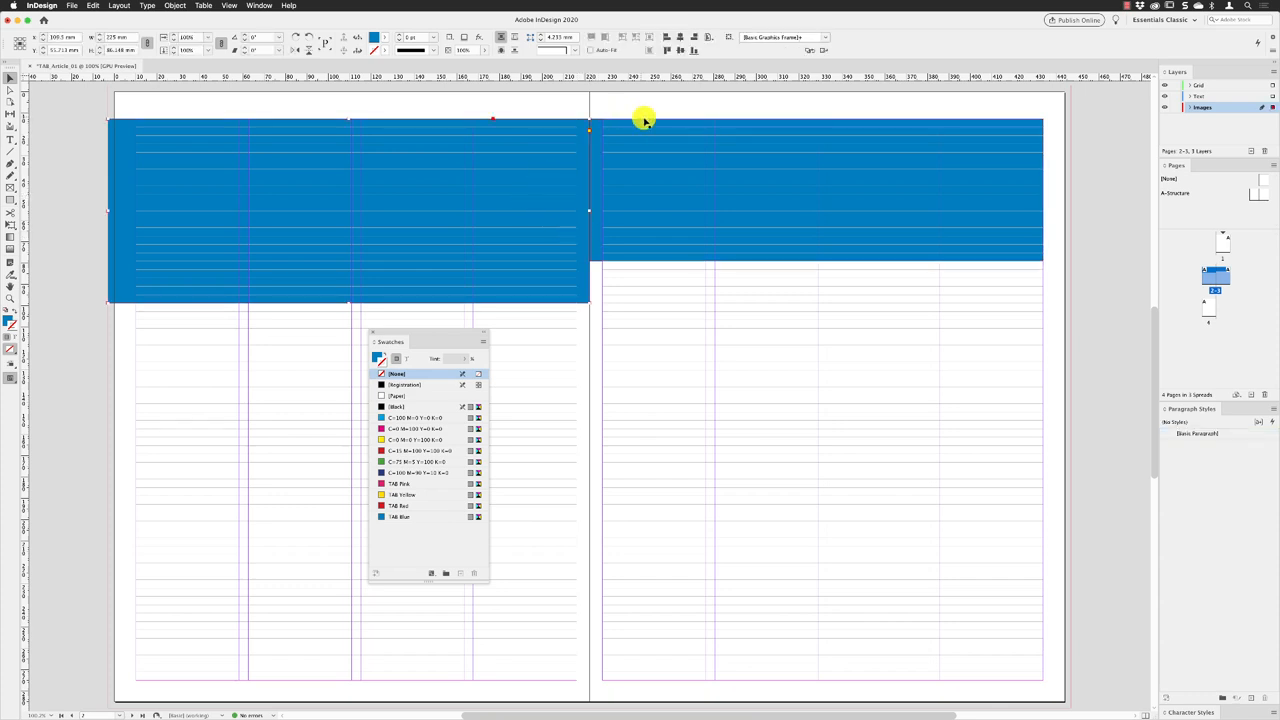
pyautogui.click(696, 150)
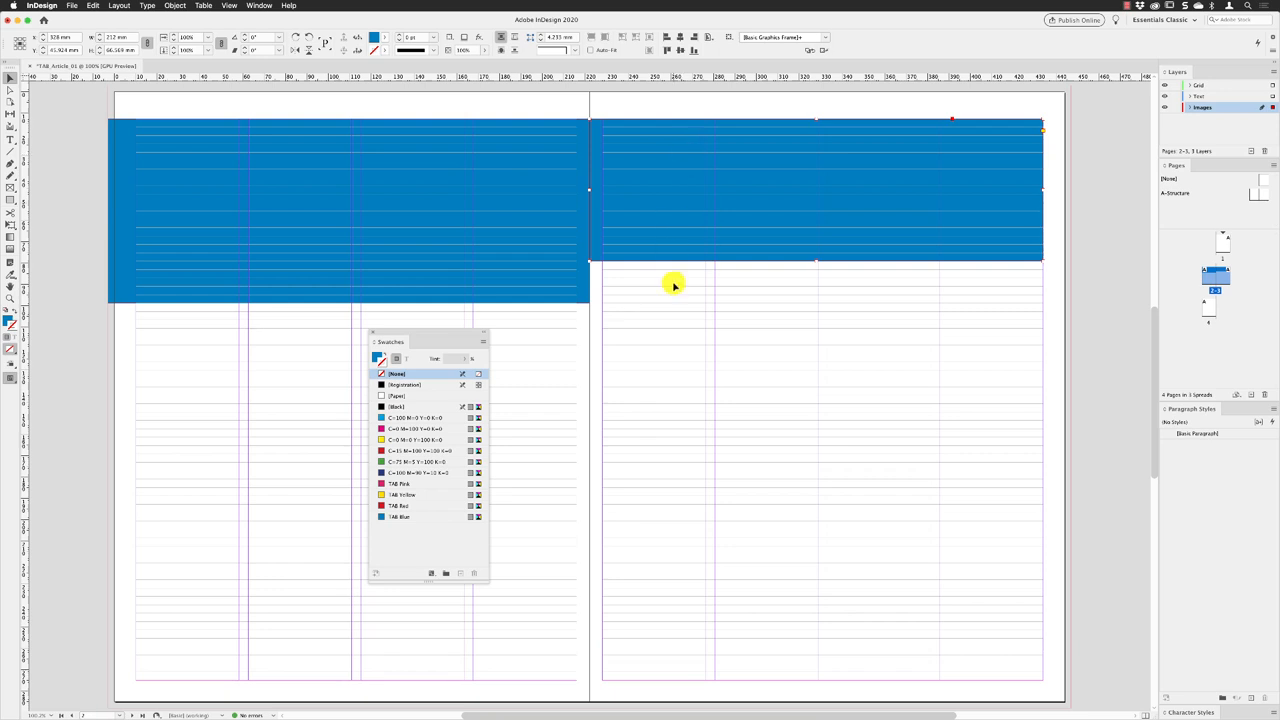
pyautogui.click(667, 343)
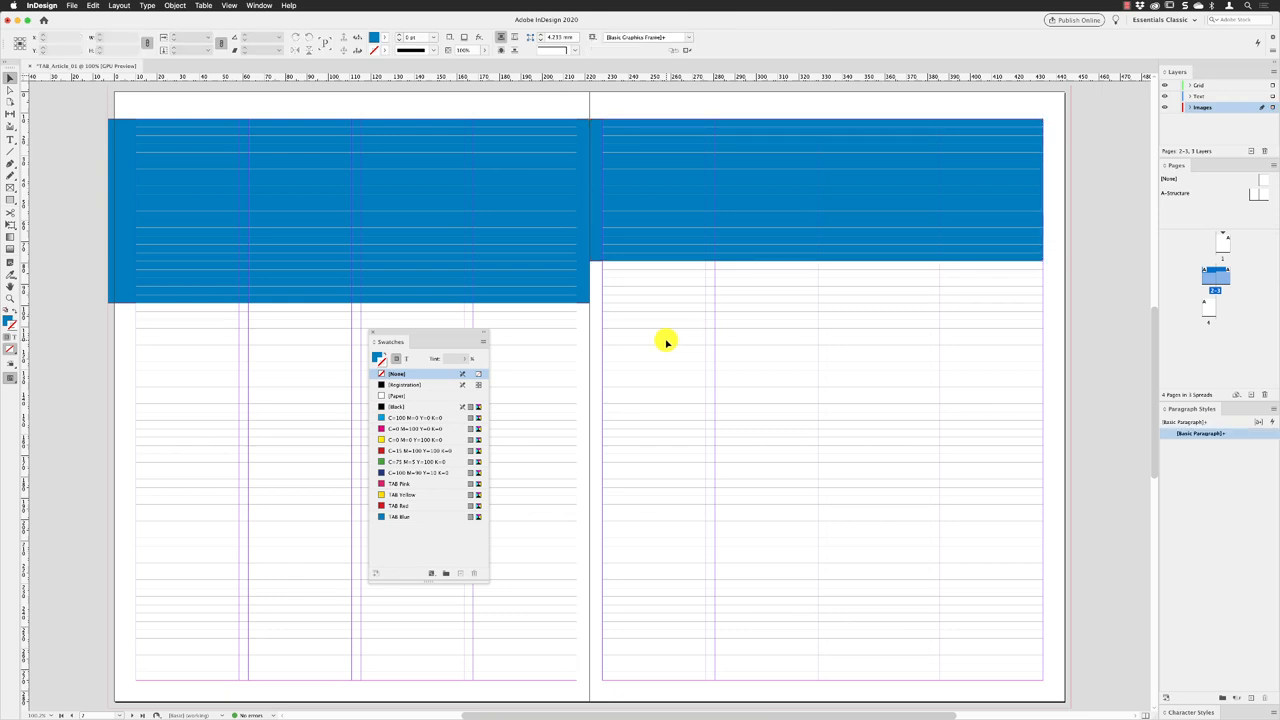